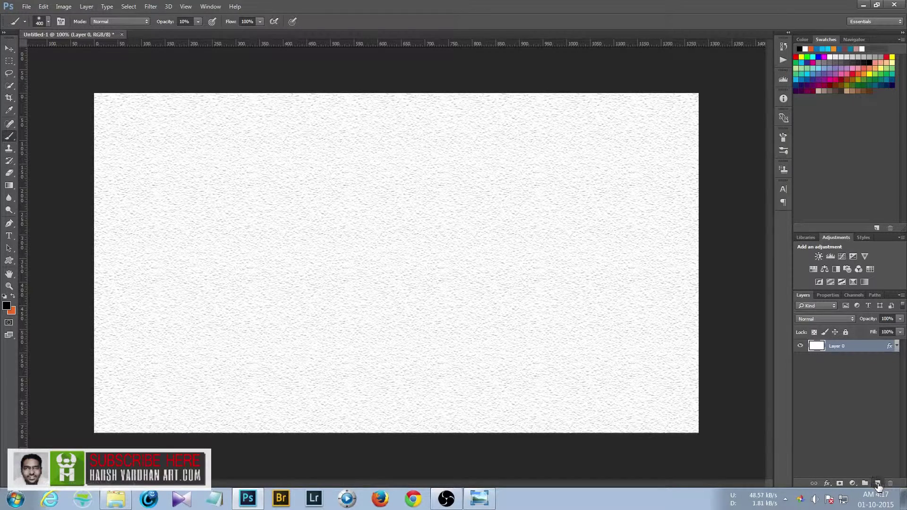
Step: Add a new Layer 1 above the paper, fill it solid black, and convert it to a smart object
{"action": "left_click", "coordinate": [878, 484]}
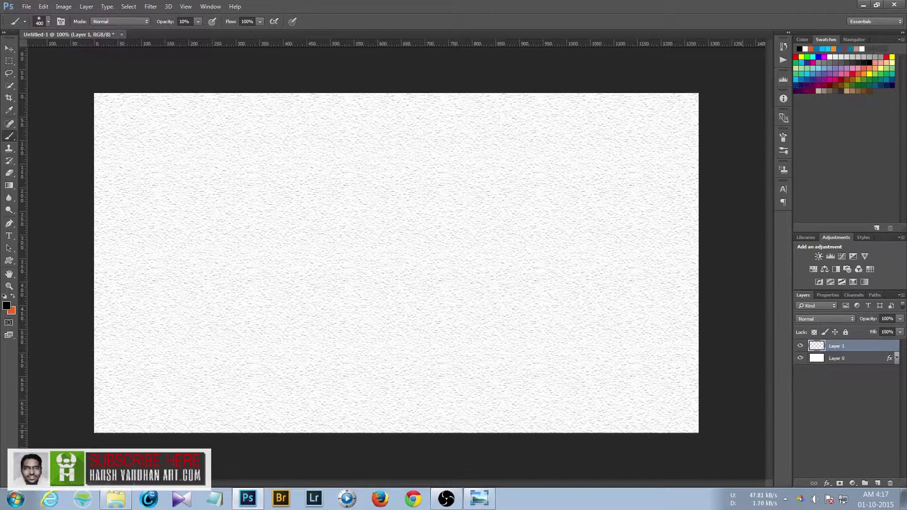
{"action": "key", "text": "alt+BackSpace"}
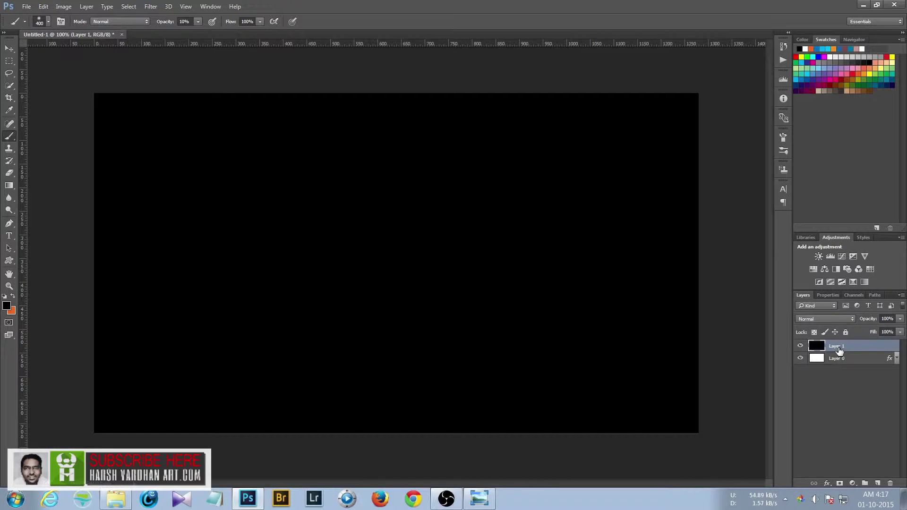
{"action": "right_click", "coordinate": [822, 348]}
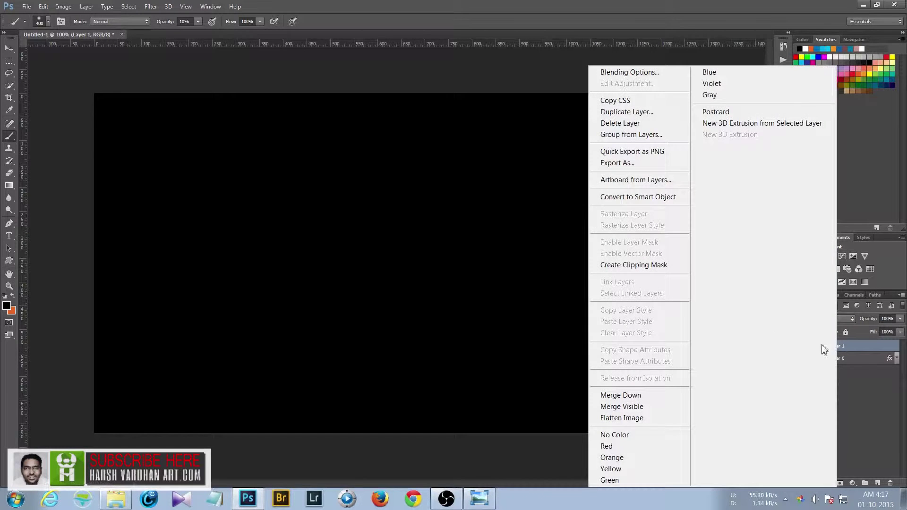
{"action": "left_click", "coordinate": [637, 196]}
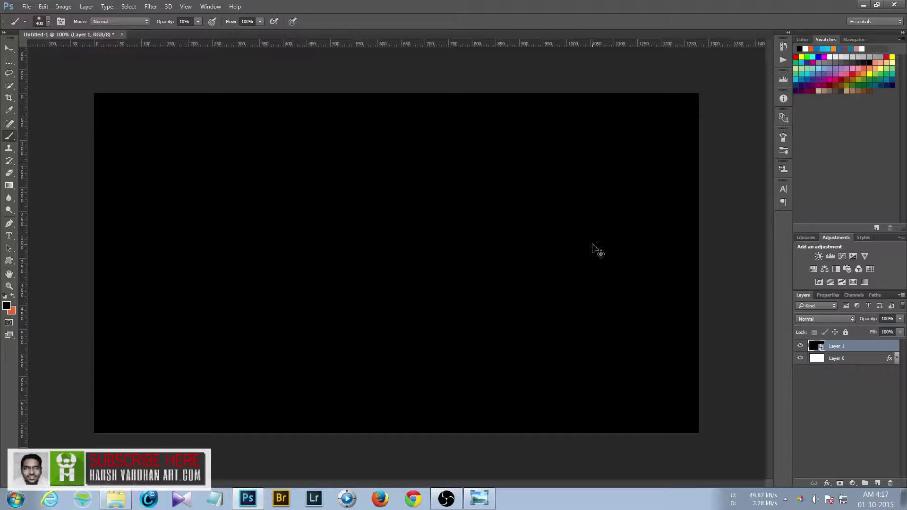
{"action": "key", "text": "ctrl+t"}
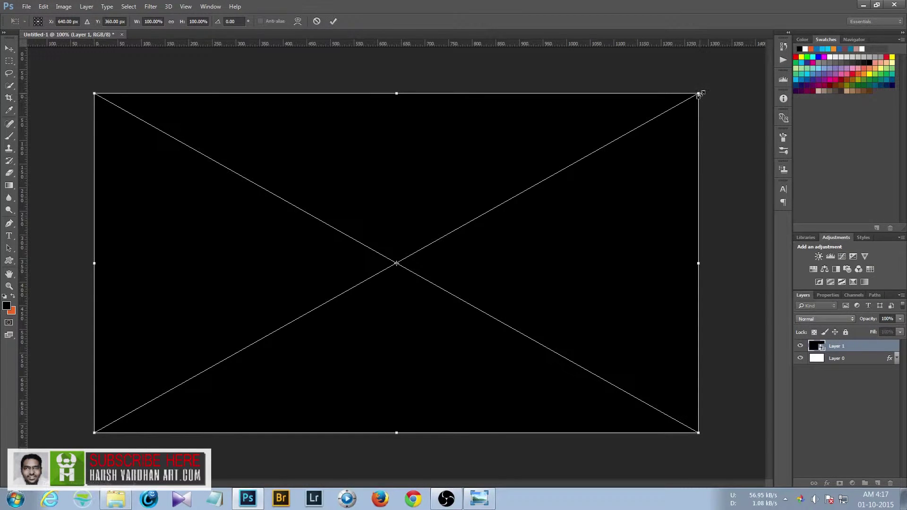
Step: Scale and move the black layer into a tall rectangle on the paper's left side, then commit
{"action": "left_click_drag", "start_coordinate": [699, 94], "coordinate": [568, 152]}
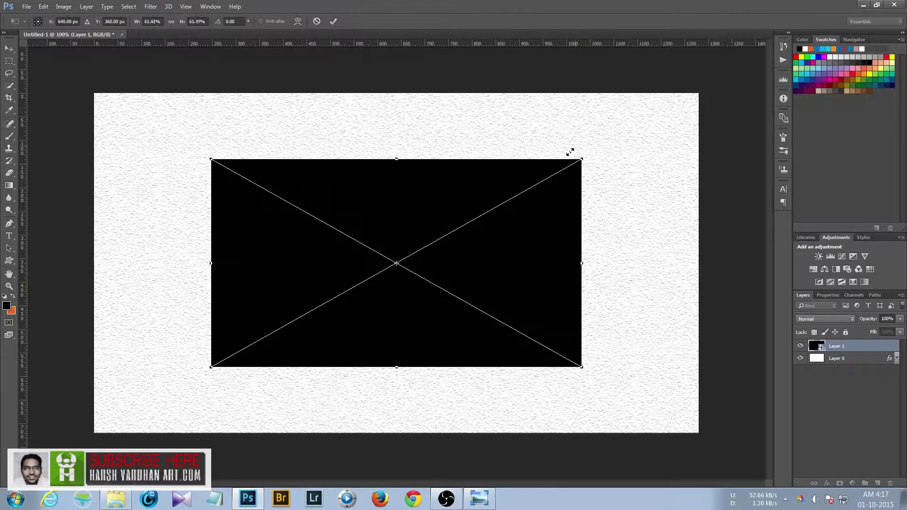
{"action": "left_click_drag", "start_coordinate": [428, 206], "coordinate": [338, 197]}
{"action": "left_click_drag", "start_coordinate": [486, 254], "coordinate": [404, 266]}
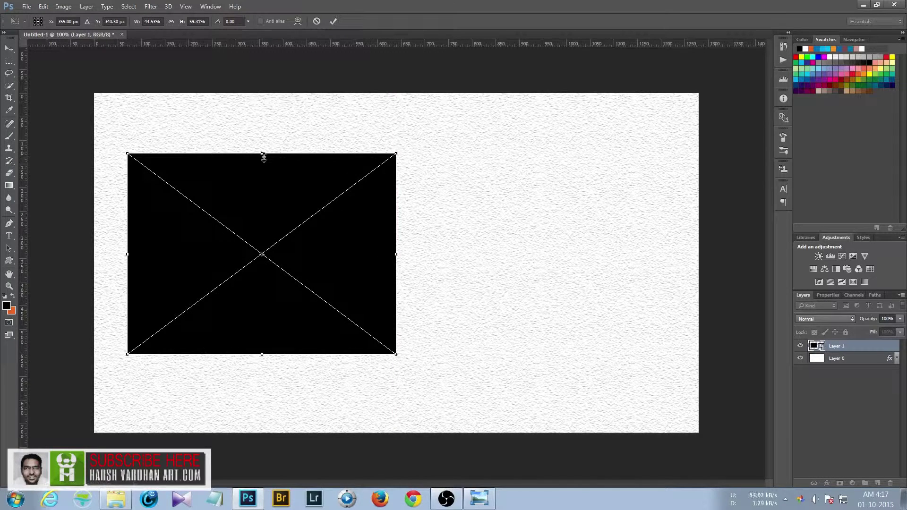
{"action": "left_click_drag", "start_coordinate": [263, 157], "coordinate": [263, 118]}
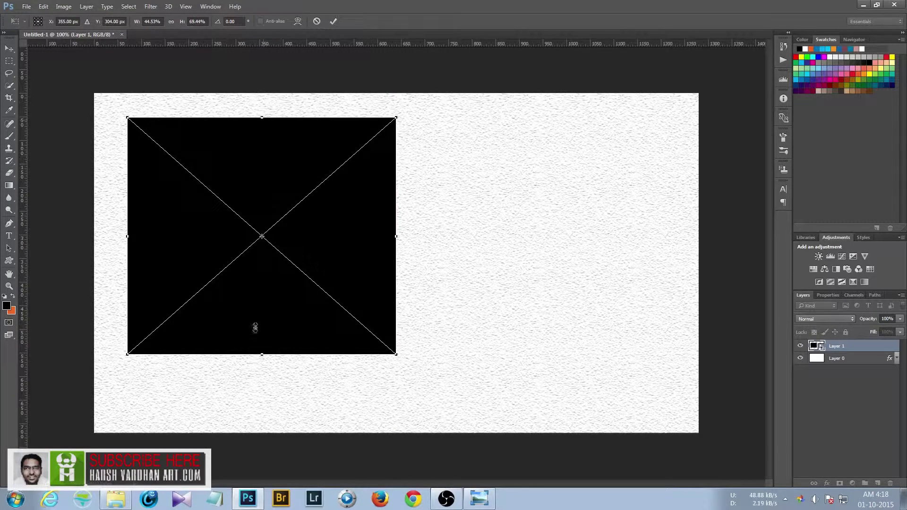
{"action": "left_click_drag", "start_coordinate": [261, 358], "coordinate": [250, 405]}
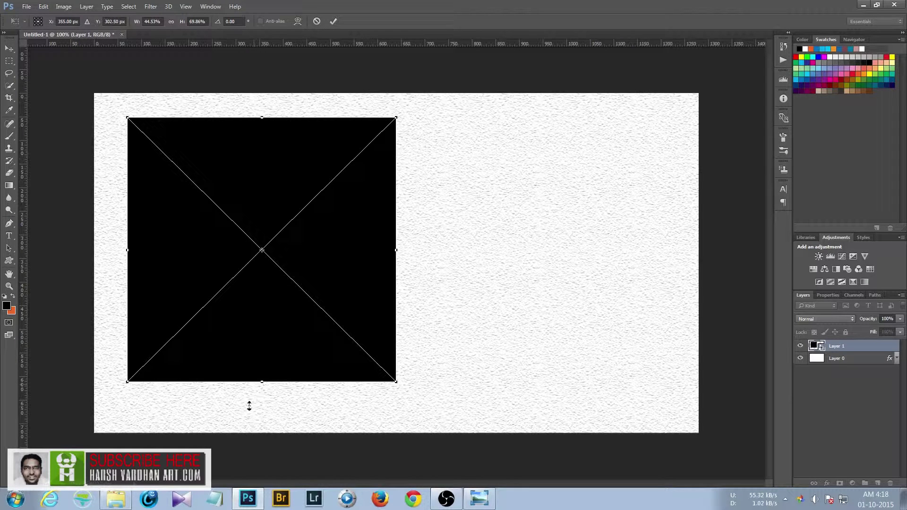
{"action": "left_click_drag", "start_coordinate": [249, 405], "coordinate": [250, 419]}
{"action": "left_click_drag", "start_coordinate": [127, 268], "coordinate": [115, 272]}
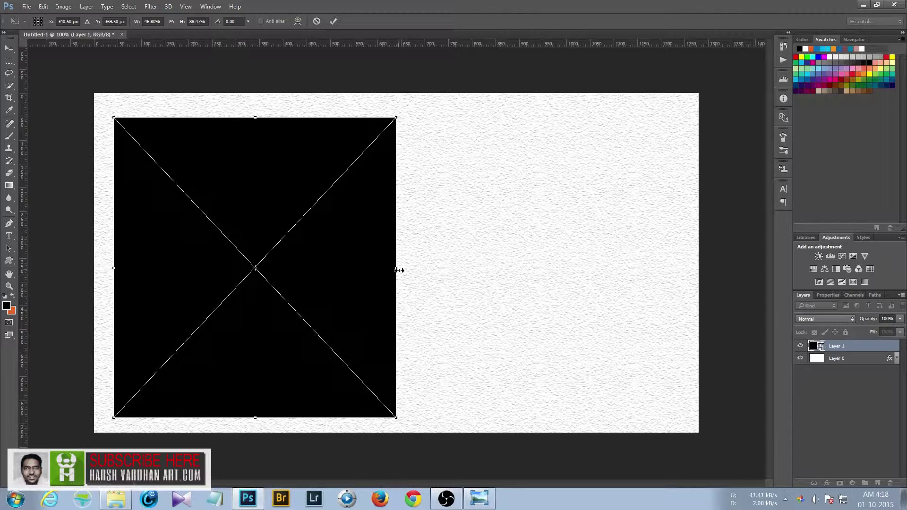
{"action": "left_click_drag", "start_coordinate": [399, 270], "coordinate": [387, 268]}
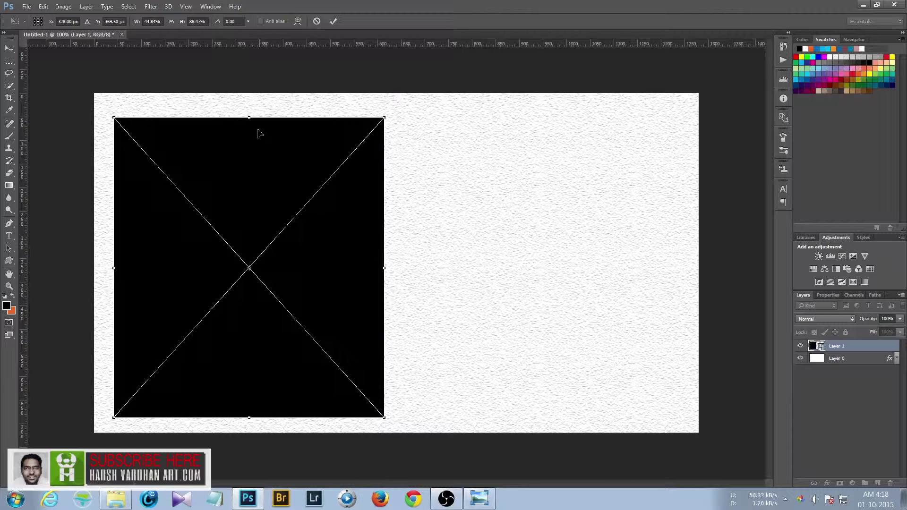
{"action": "left_click_drag", "start_coordinate": [250, 117], "coordinate": [250, 112]}
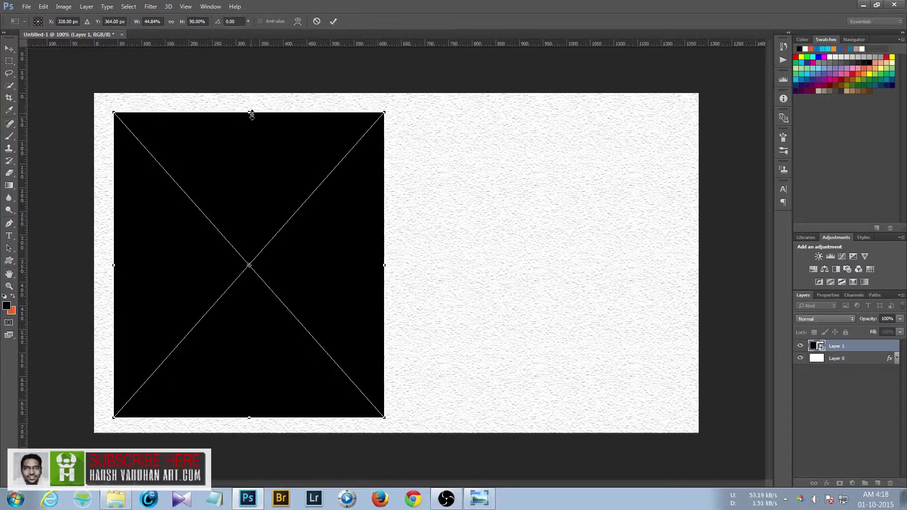
{"action": "left_click", "coordinate": [333, 21]}
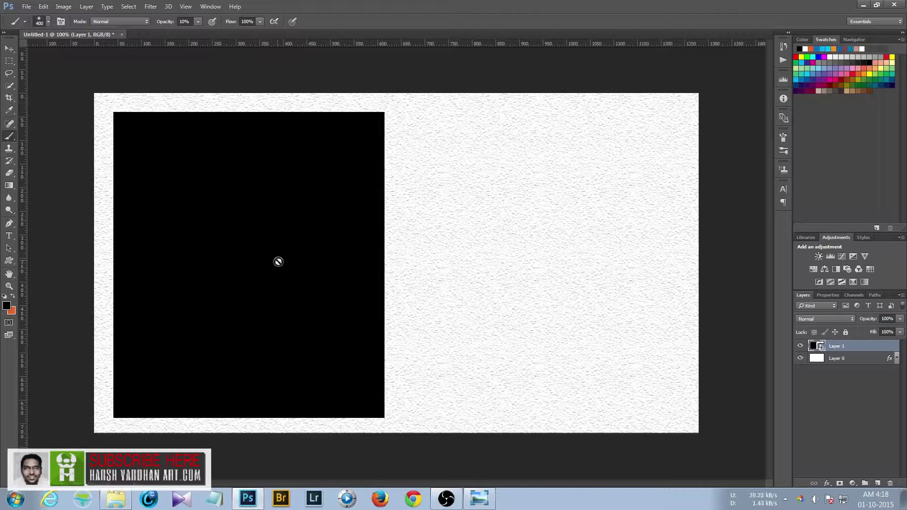
Step: Nudge the black rectangle with the Move tool and arrow keys until it aligns with the smart guides
{"action": "key", "text": "v"}
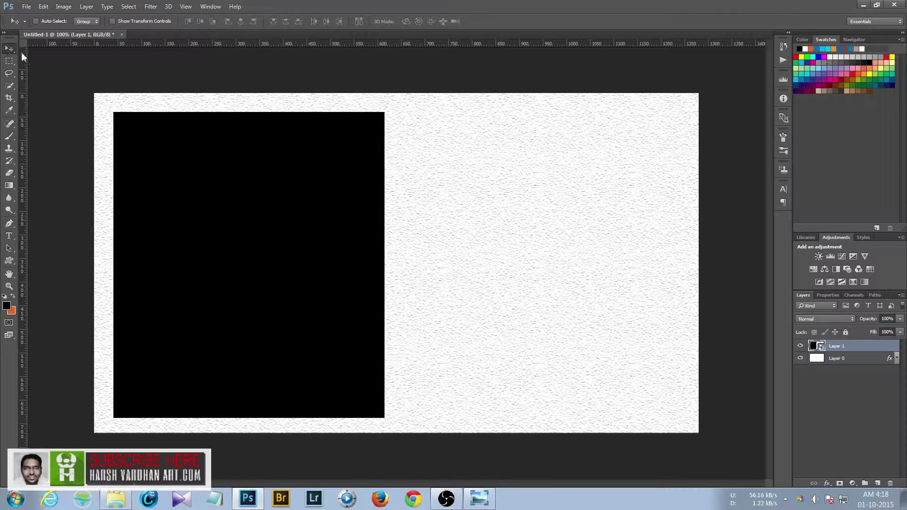
{"action": "left_click_drag", "start_coordinate": [263, 283], "coordinate": [271, 280]}
{"action": "key", "text": "Down"}
{"action": "key", "text": "Down"}
{"action": "key", "text": "Down"}
{"action": "key", "text": "Down"}
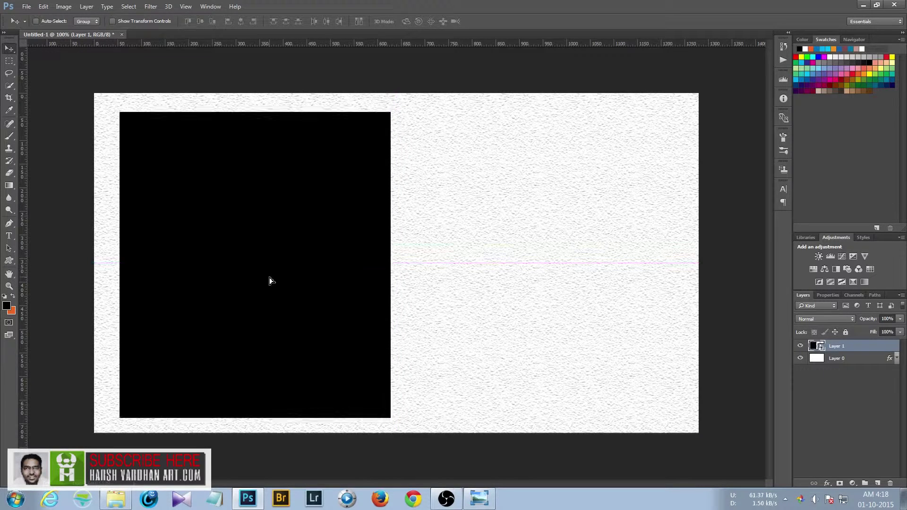
{"action": "key", "text": "Right"}
{"action": "key", "text": "Right"}
{"action": "key", "text": "shift+Up"}
{"action": "key", "text": "Up"}
{"action": "key", "text": "Up"}
{"action": "key", "text": "Up"}
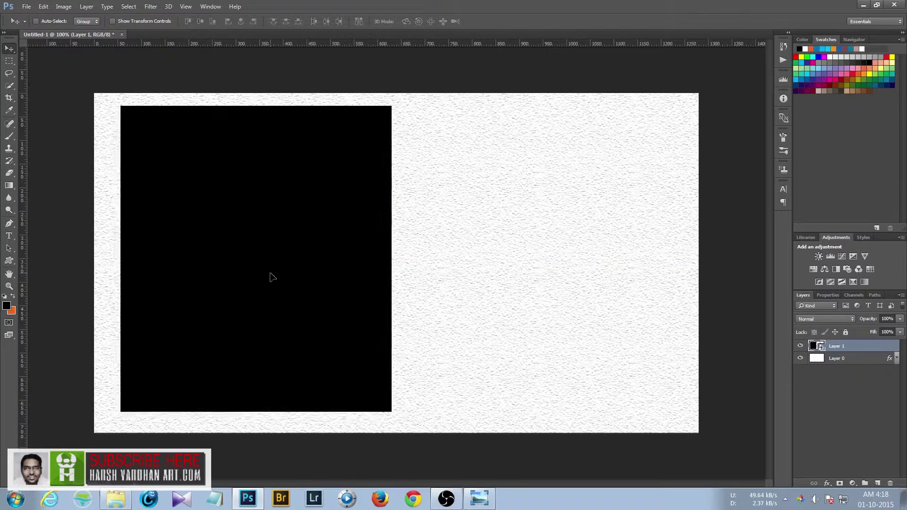
{"action": "left_click_drag", "start_coordinate": [271, 276], "coordinate": [266, 282]}
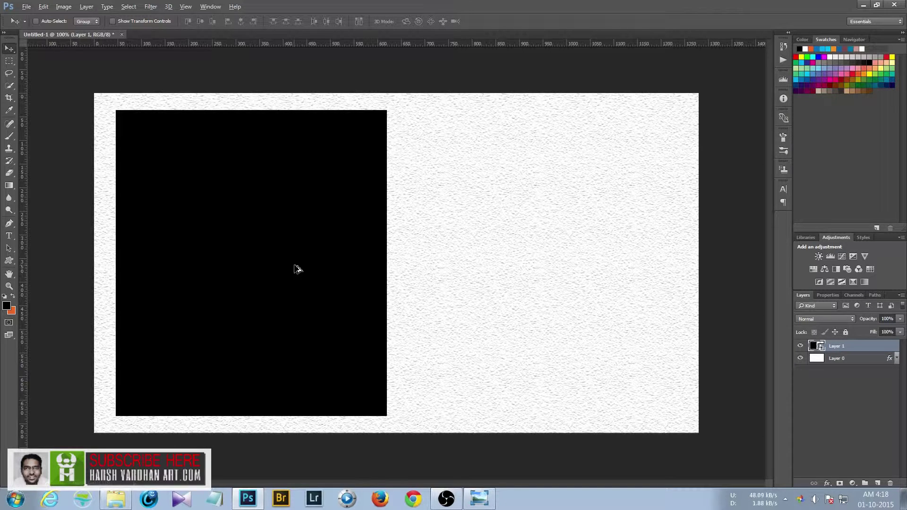
Step: Duplicate the black rectangle as Layer 1 copy on the right half and check its placement
{"action": "left_click_drag", "start_coordinate": [298, 268], "coordinate": [584, 266]}
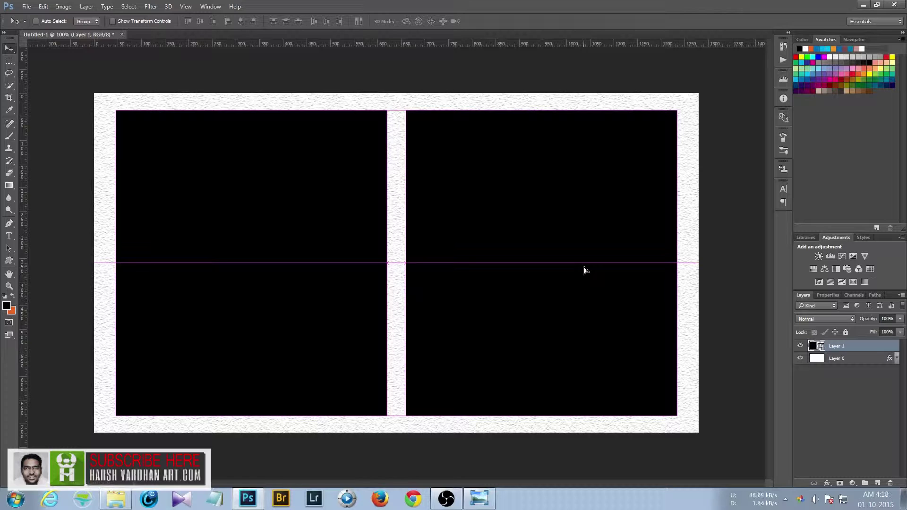
{"action": "left_click_drag", "start_coordinate": [584, 270], "coordinate": [582, 271]}
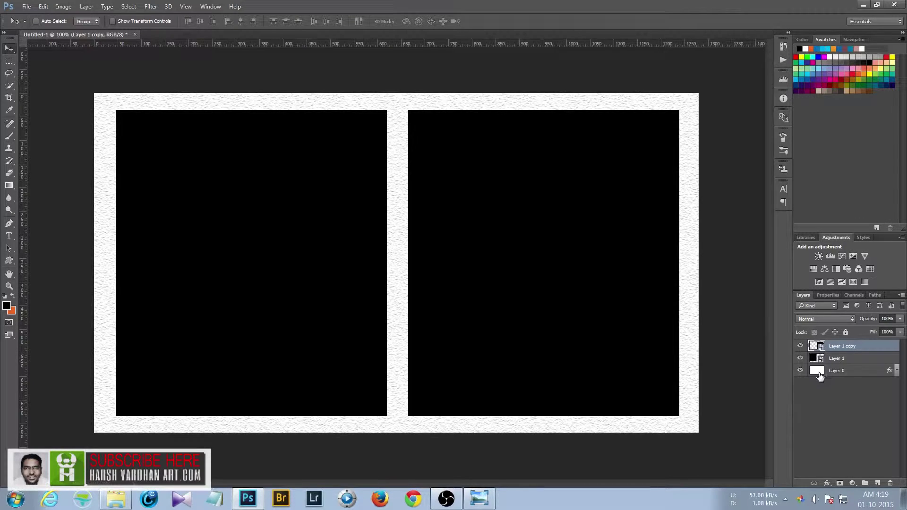
{"action": "left_click", "coordinate": [800, 345]}
{"action": "left_click", "coordinate": [800, 346]}
{"action": "left_click", "coordinate": [800, 345]}
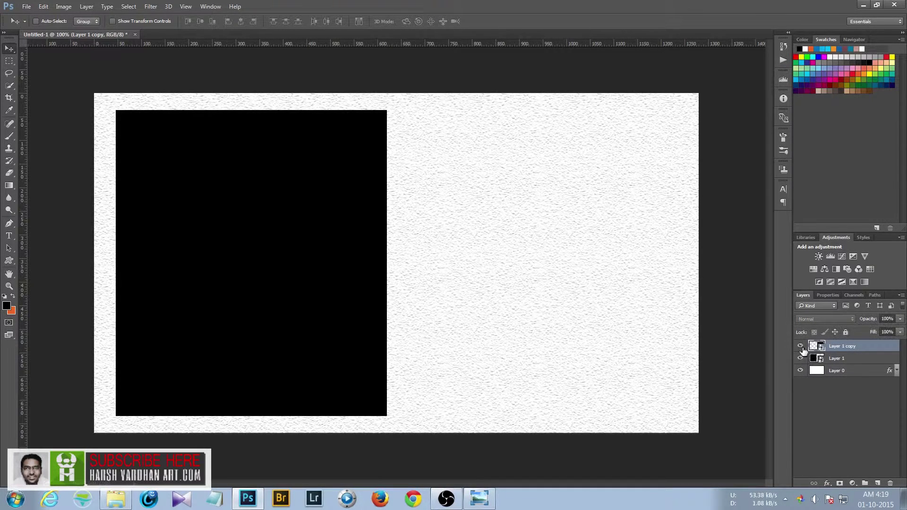
{"action": "left_click", "coordinate": [799, 346]}
{"action": "left_click", "coordinate": [848, 362]}
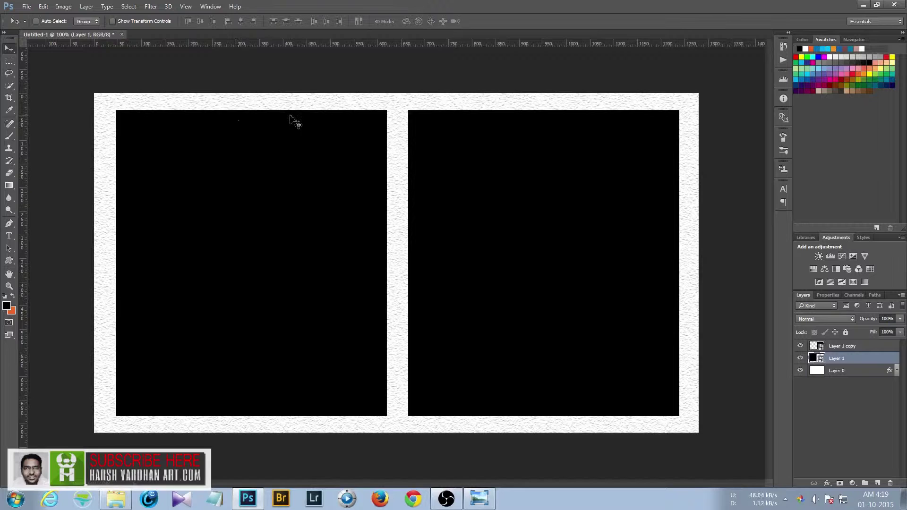
Step: Set Layer 1's fill opacity to 0% and add an Inner Shadow in Layer Style
{"action": "double_click", "coordinate": [875, 362]}
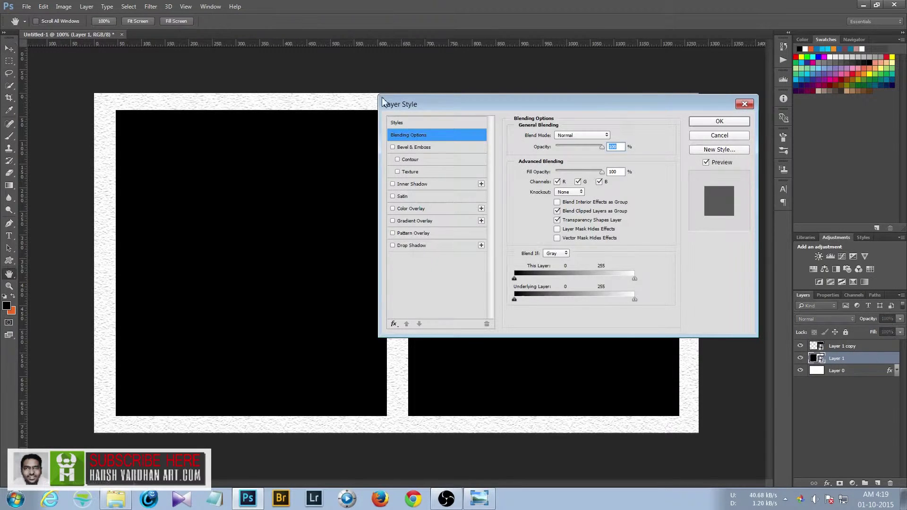
{"action": "left_click_drag", "start_coordinate": [505, 106], "coordinate": [578, 119]}
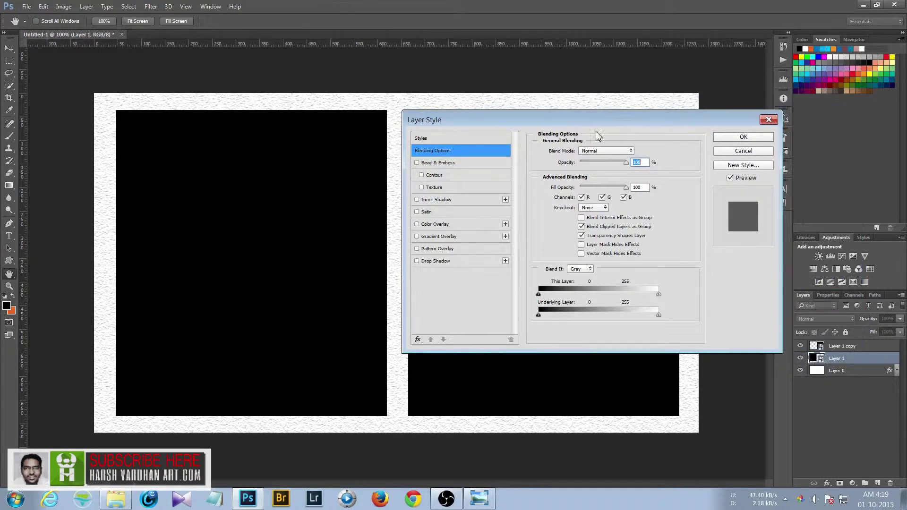
{"action": "left_click_drag", "start_coordinate": [589, 192], "coordinate": [570, 189]}
{"action": "key", "text": "alt"}
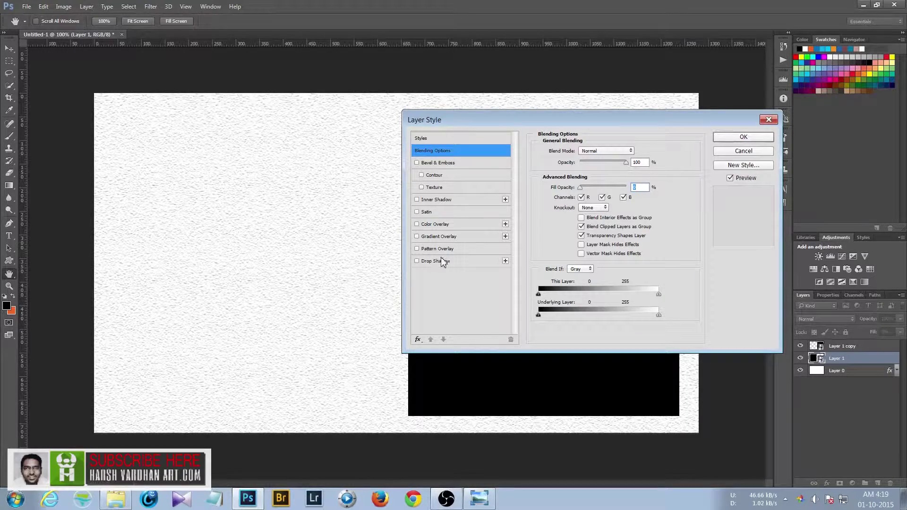
{"action": "left_click", "coordinate": [416, 200]}
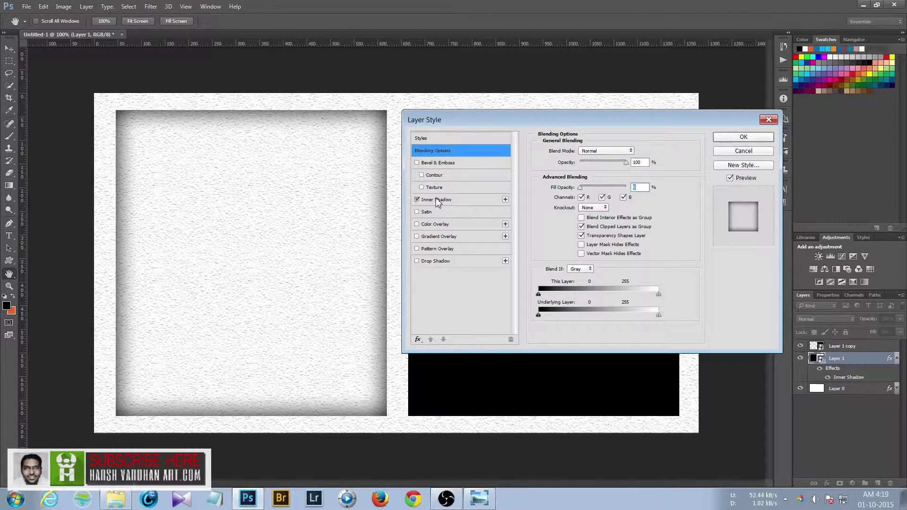
{"action": "left_click", "coordinate": [436, 198]}
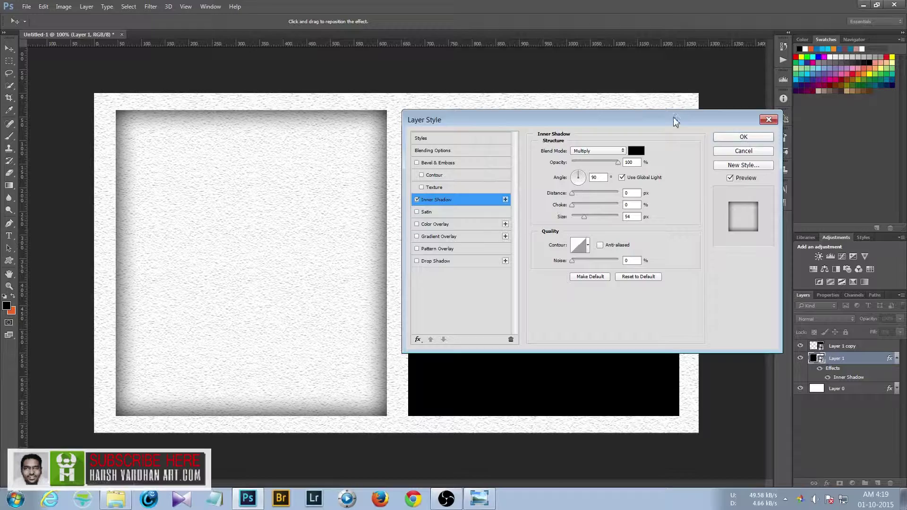
Step: Keep the left panel's inner shadow on Multiply blending and increase its Size
{"action": "left_click_drag", "start_coordinate": [665, 113], "coordinate": [709, 87]}
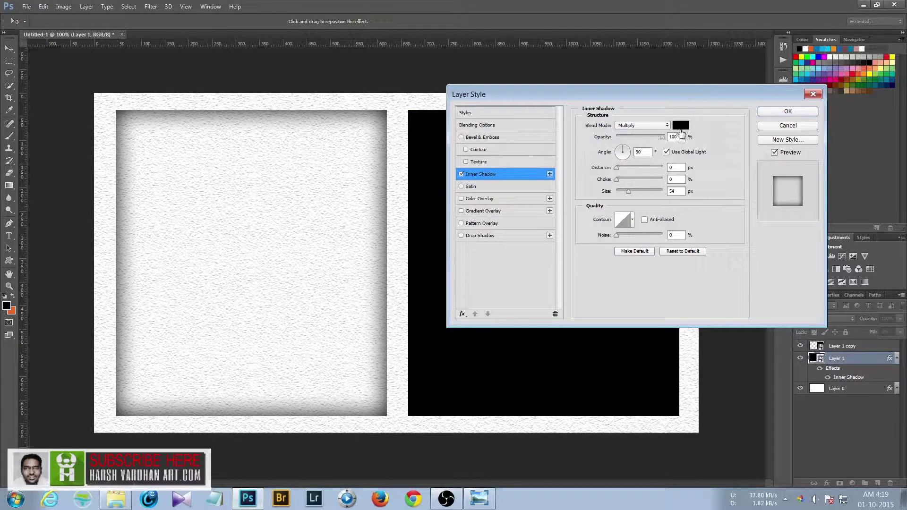
{"action": "left_click", "coordinate": [647, 127]}
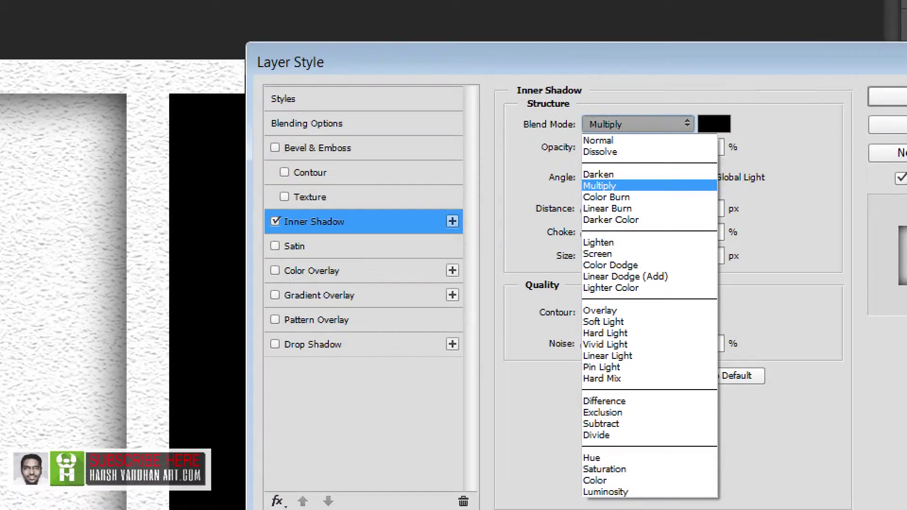
{"action": "left_click", "coordinate": [650, 135]}
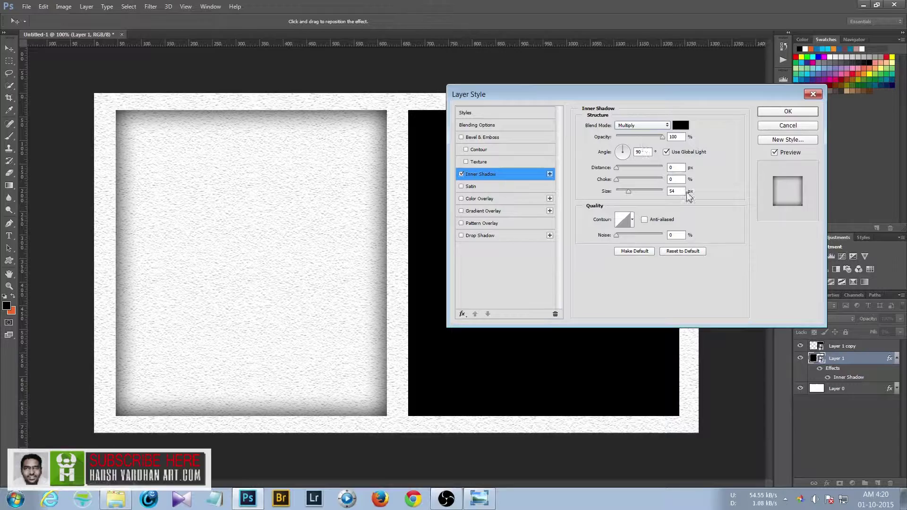
{"action": "mouse_move", "coordinate": [628, 190]}
{"action": "left_mouse_down"}
{"action": "mouse_move", "coordinate": [652, 195]}
{"action": "mouse_move", "coordinate": [625, 195]}
{"action": "left_mouse_up"}
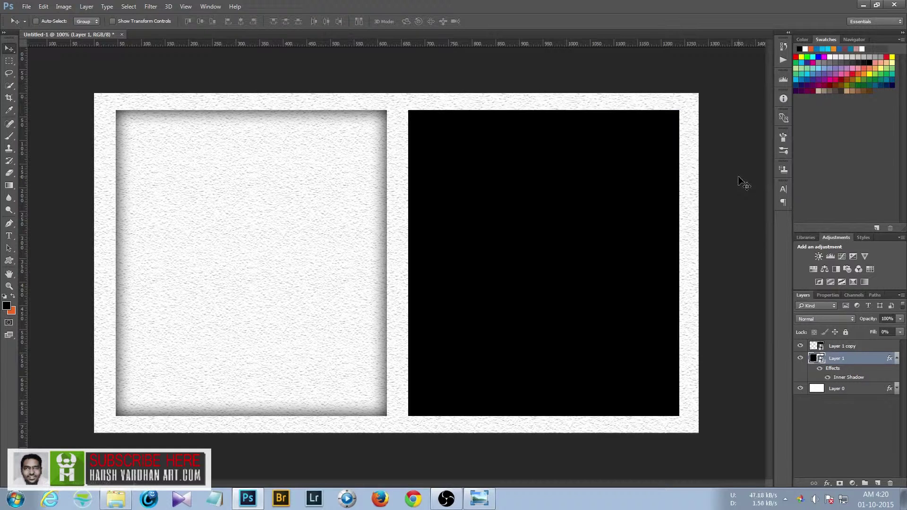
Step: Alt-drag Layer 1's Inner Shadow effect onto Layer 1 copy, then select that layer
{"action": "left_click", "coordinate": [897, 359]}
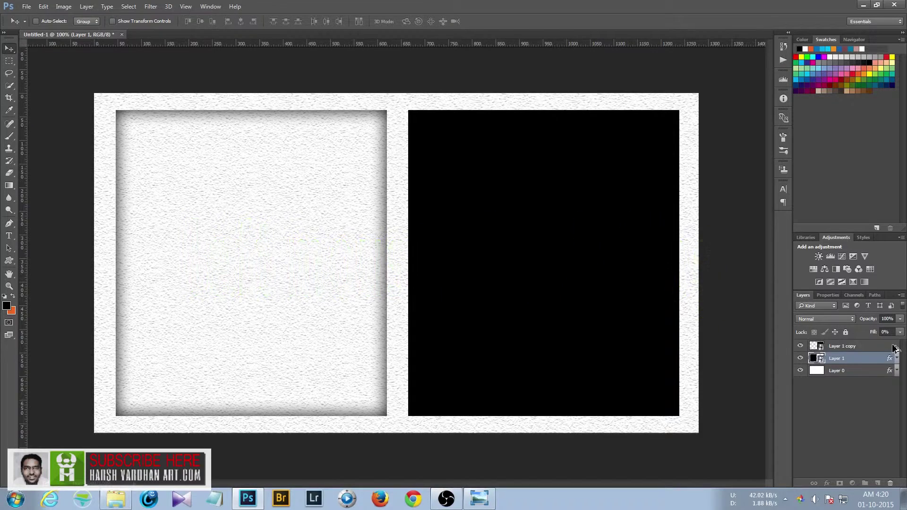
{"action": "left_click_drag", "start_coordinate": [889, 358], "coordinate": [894, 348]}
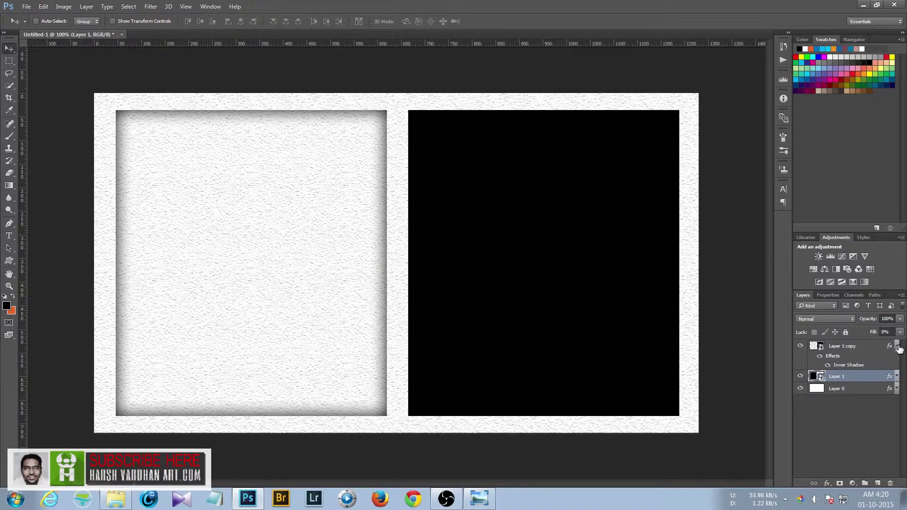
{"action": "left_click", "coordinate": [890, 349]}
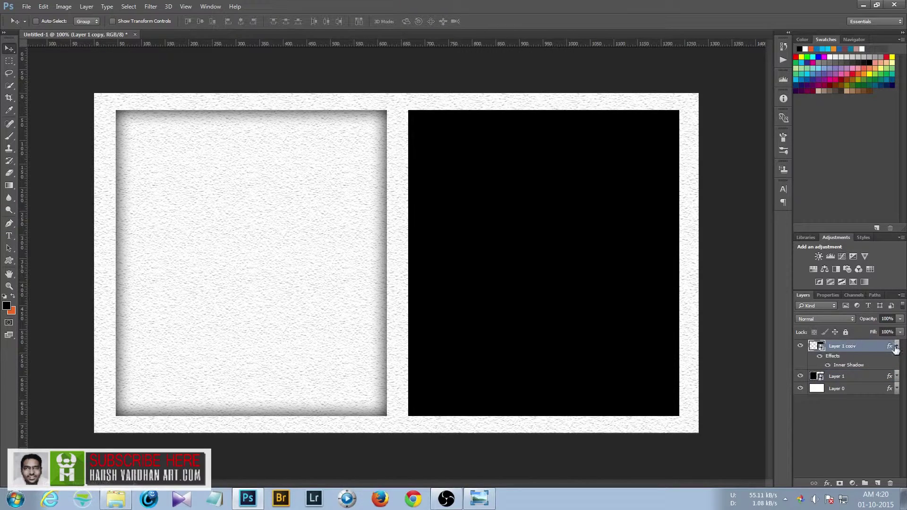
Step: Set Layer 1 copy's fill opacity to 0% in Blending Options and apply the style
{"action": "key", "text": "h"}
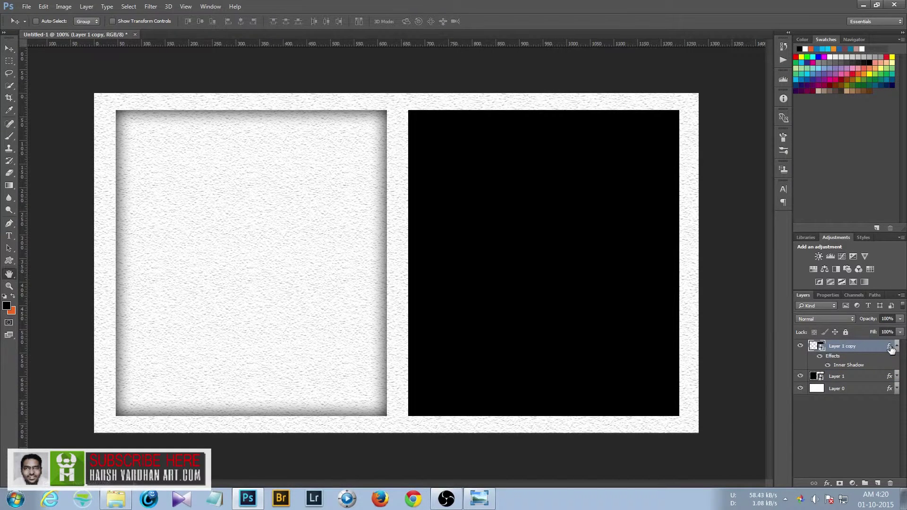
{"action": "double_click", "coordinate": [890, 349]}
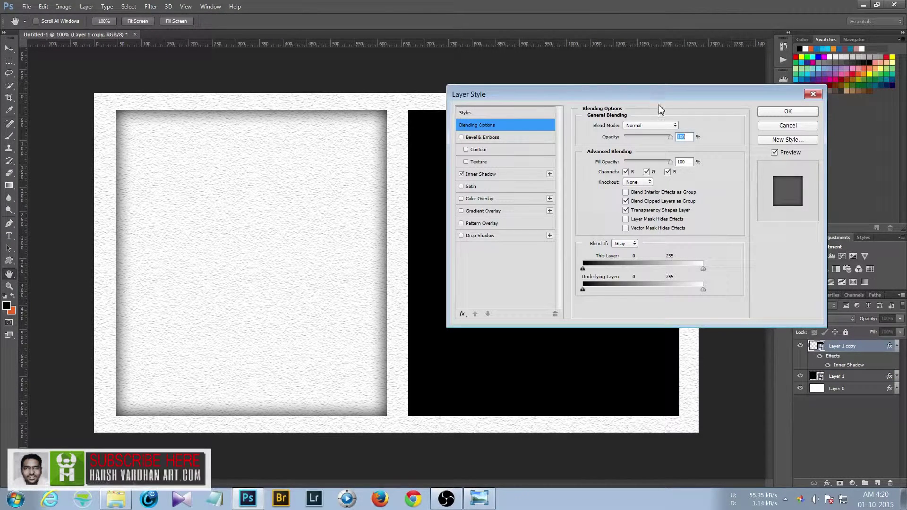
{"action": "left_click_drag", "start_coordinate": [664, 95], "coordinate": [768, 102]}
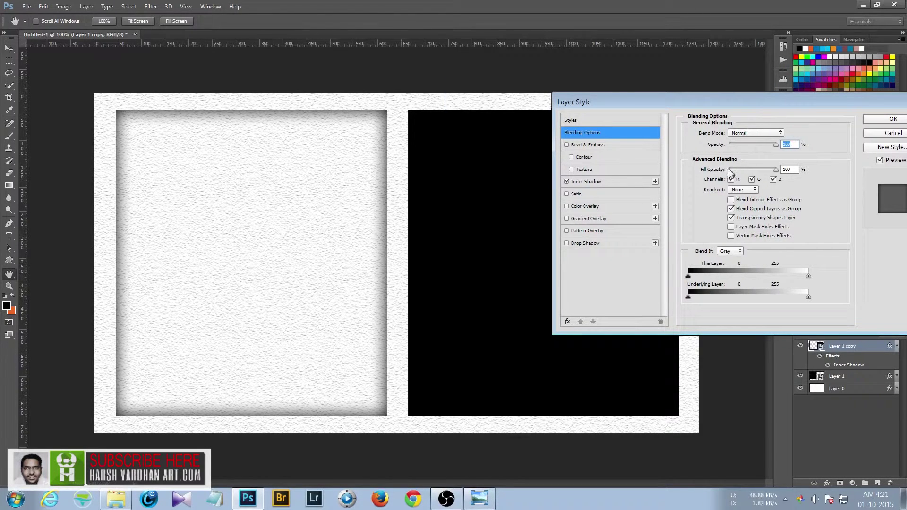
{"action": "left_click_drag", "start_coordinate": [733, 173], "coordinate": [729, 171]}
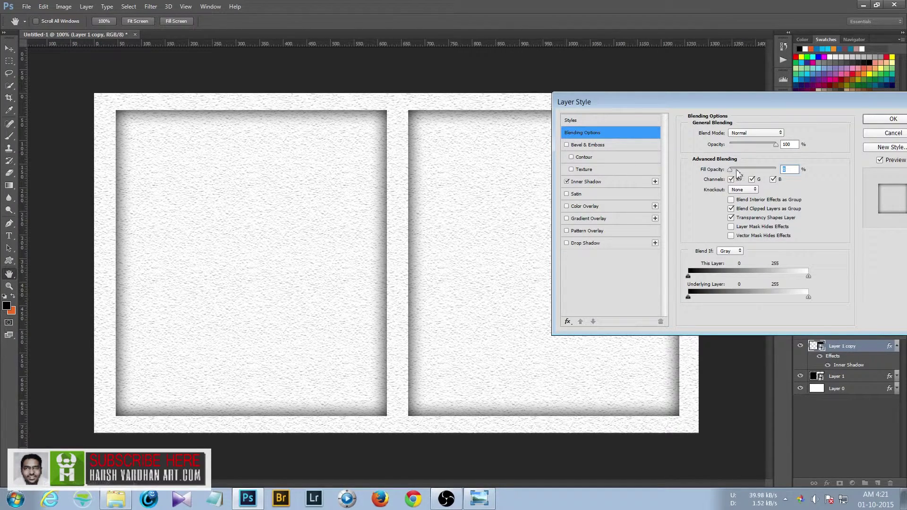
{"action": "key", "text": "alt"}
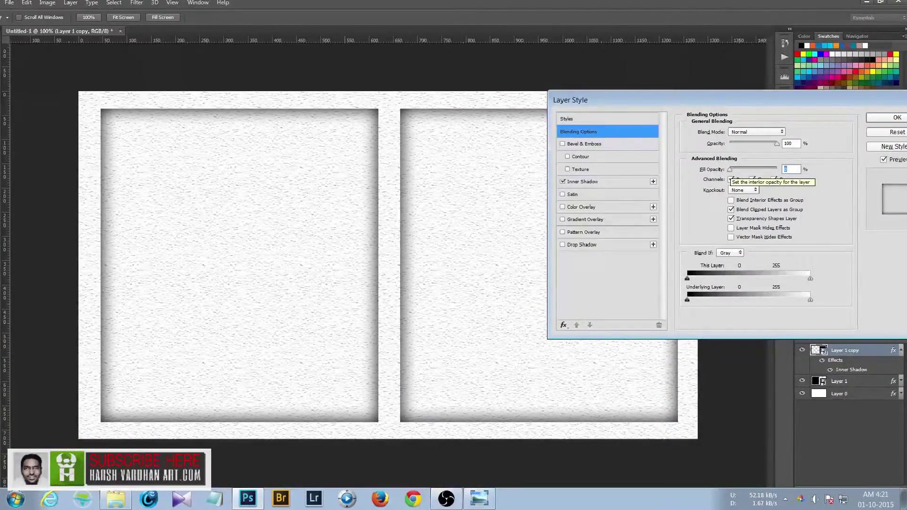
{"action": "left_click", "coordinate": [888, 118]}
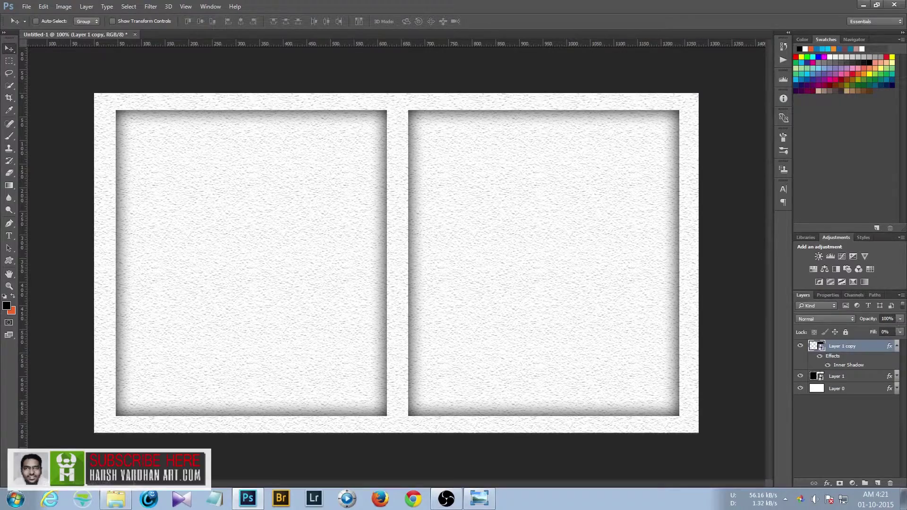
Step: Collapse Layer 1 copy's effects list in the Layers panel
{"action": "left_click", "coordinate": [896, 346]}
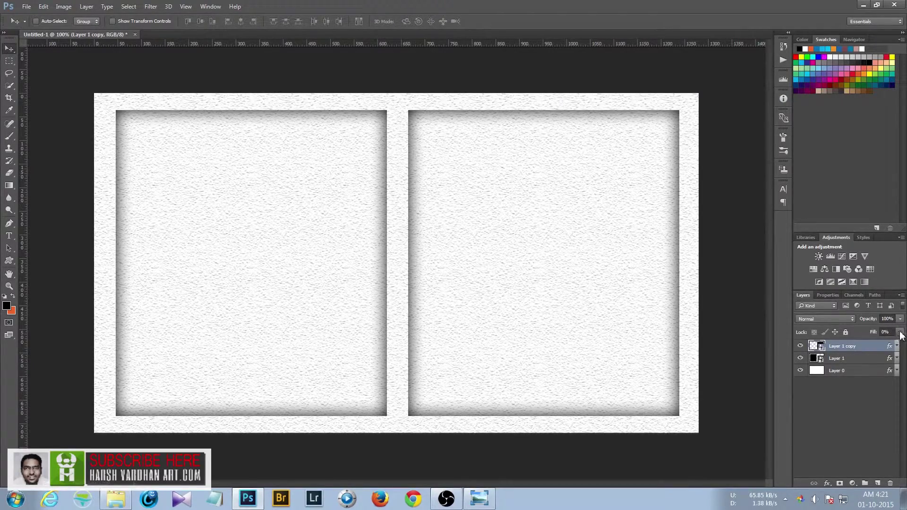